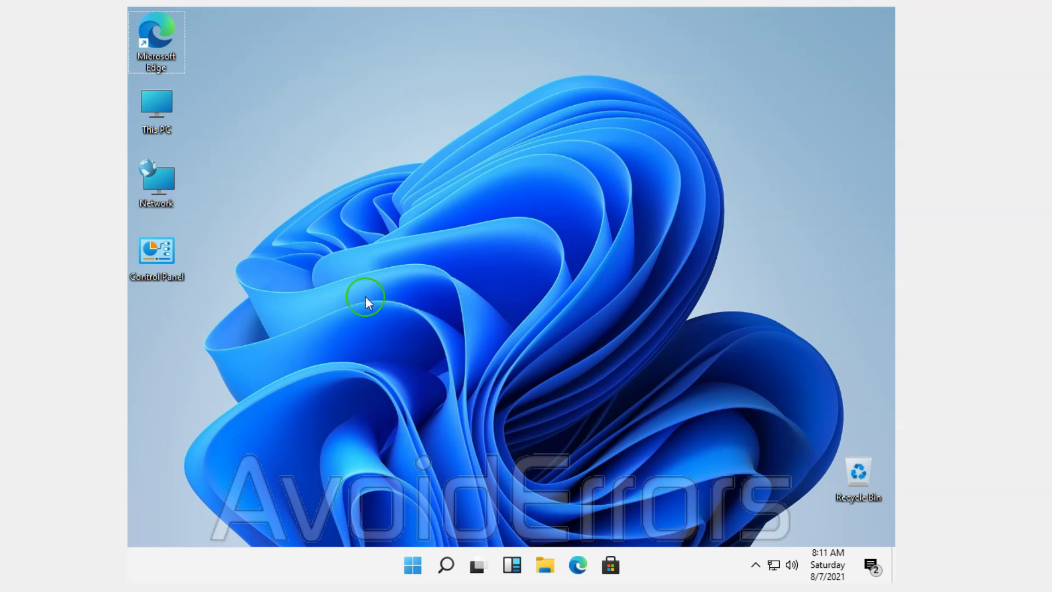
Go from the desktop's Display settings to the System › Remote Desktop page.
right_click(359, 257)
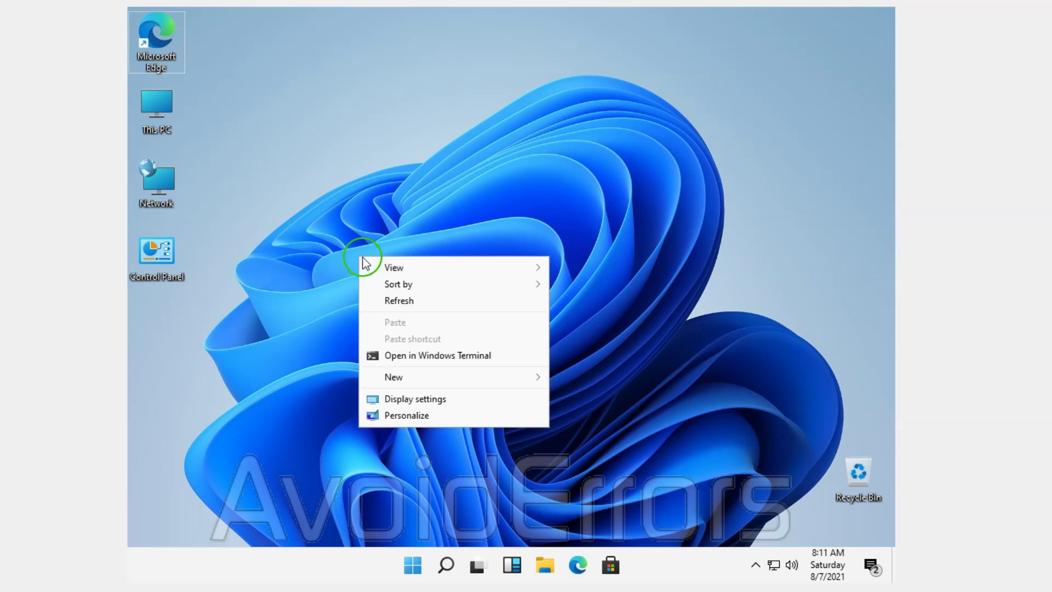
click(418, 405)
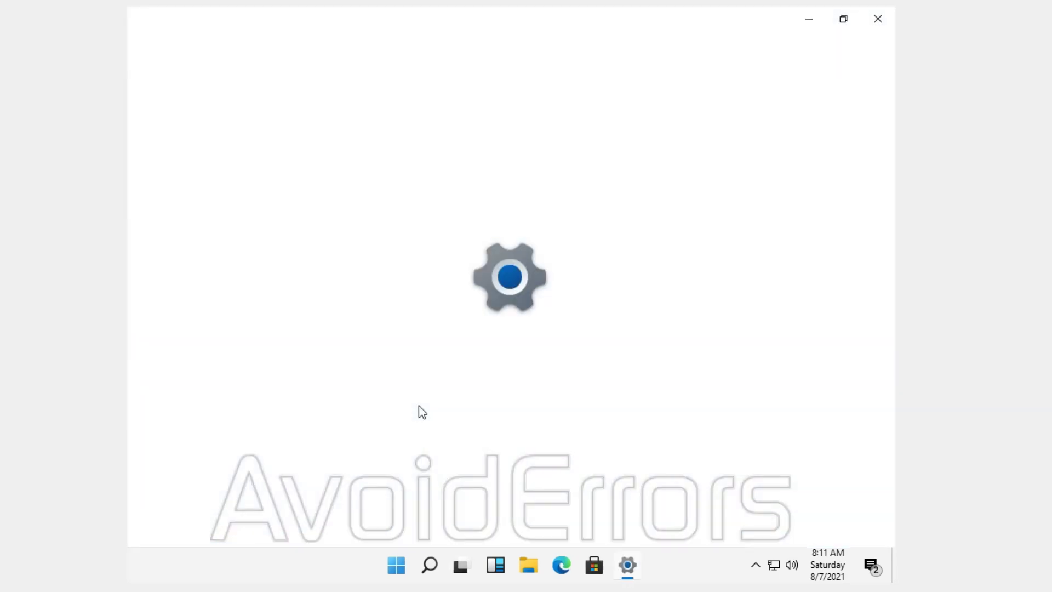
click(328, 390)
scroll(327, 384, down, 3)
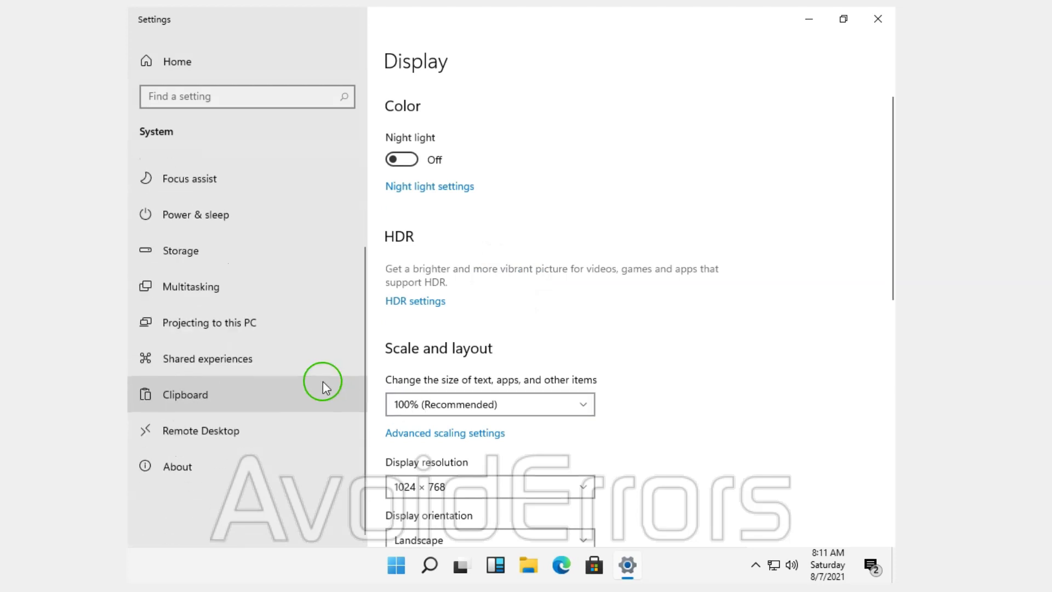
click(309, 430)
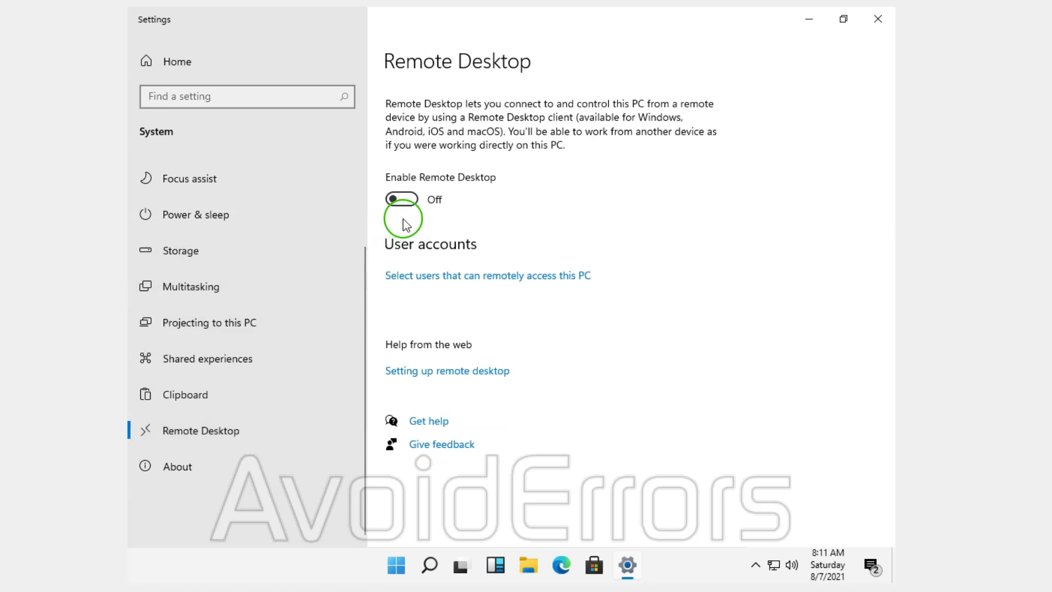
Switch Enable Remote Desktop on, confirm the prompt, and scroll down to User accounts.
click(409, 202)
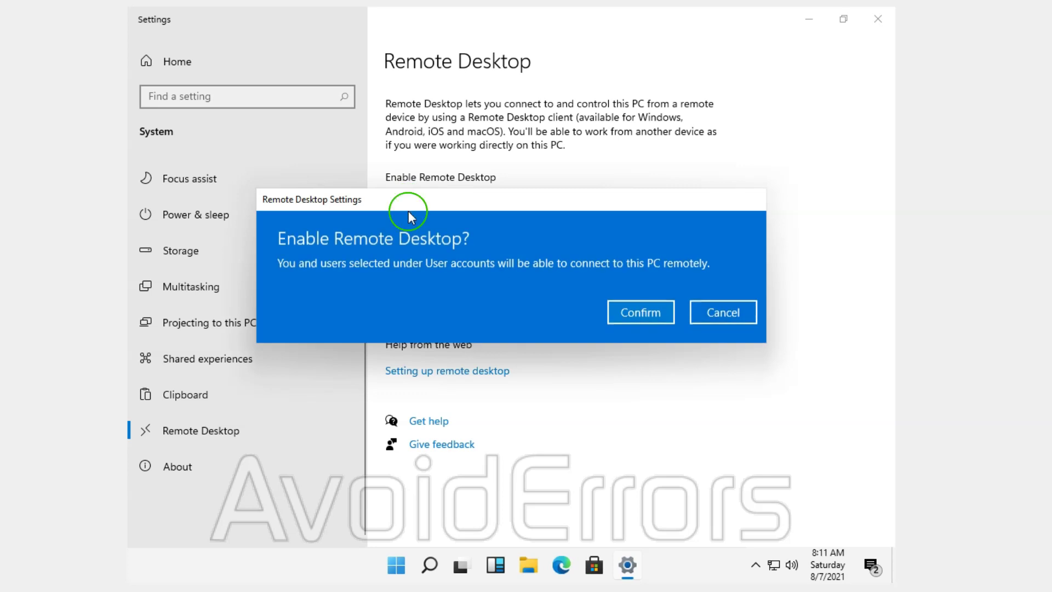
click(612, 310)
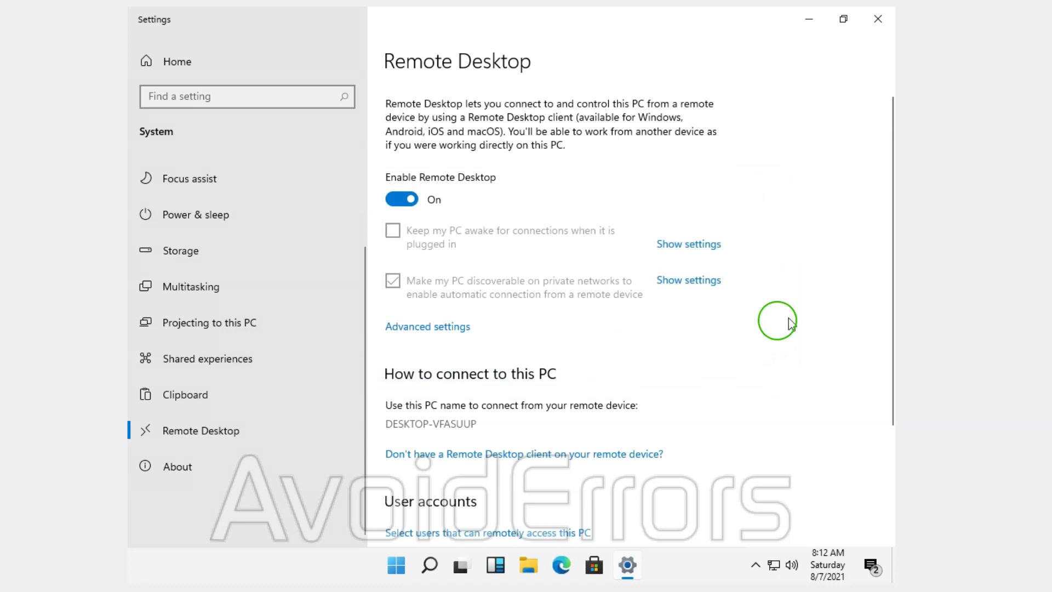
drag(886, 251, 883, 387)
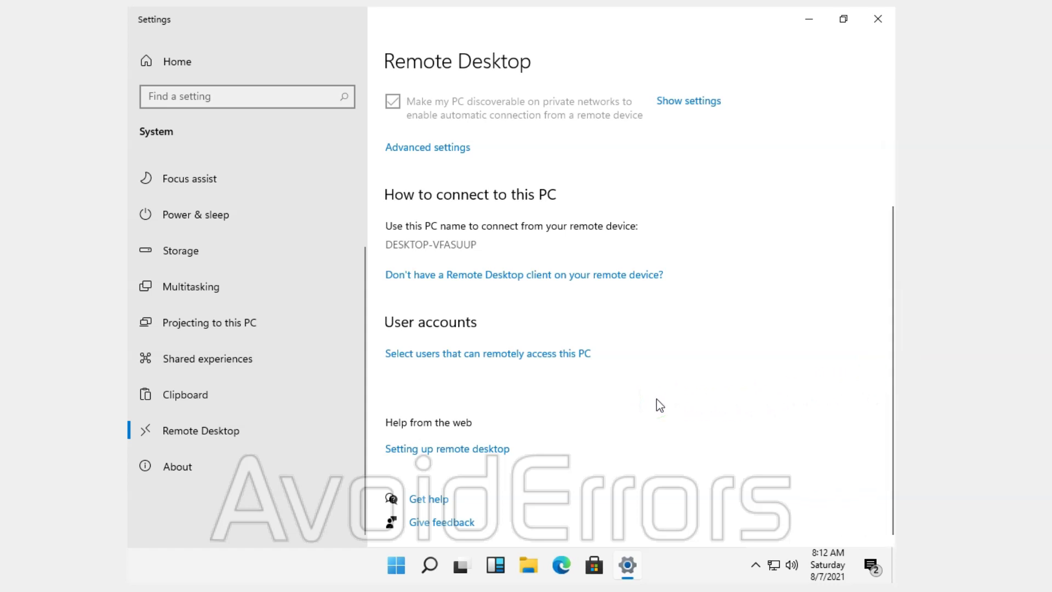
click(654, 398)
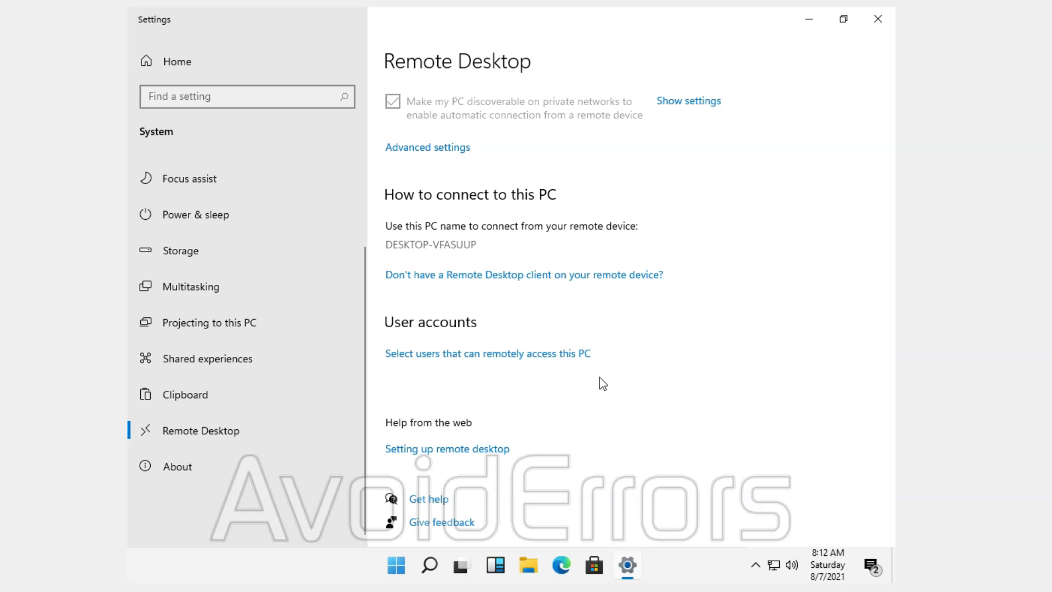
click(578, 355)
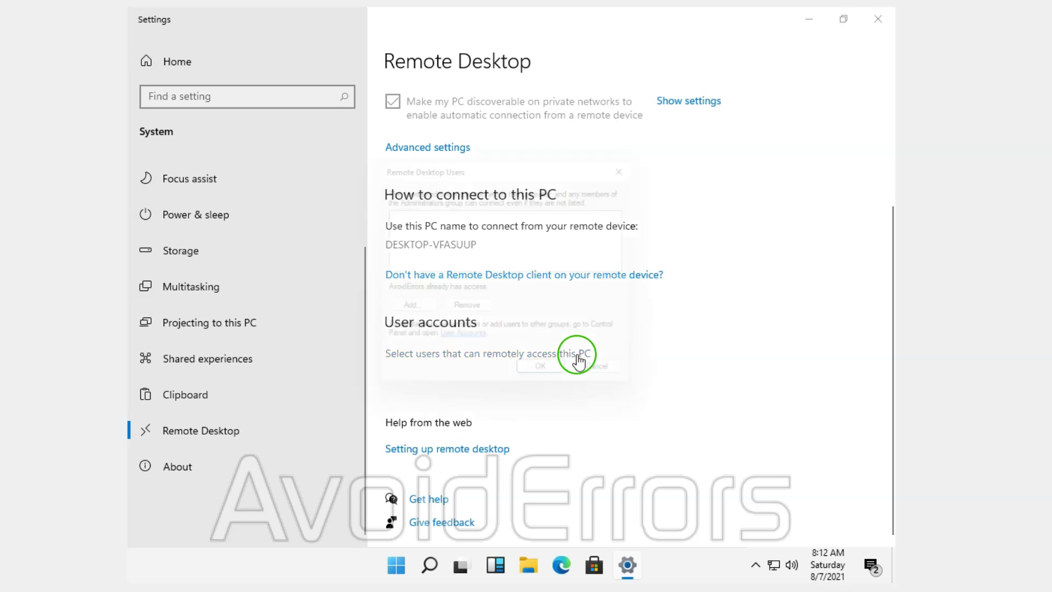
click(409, 310)
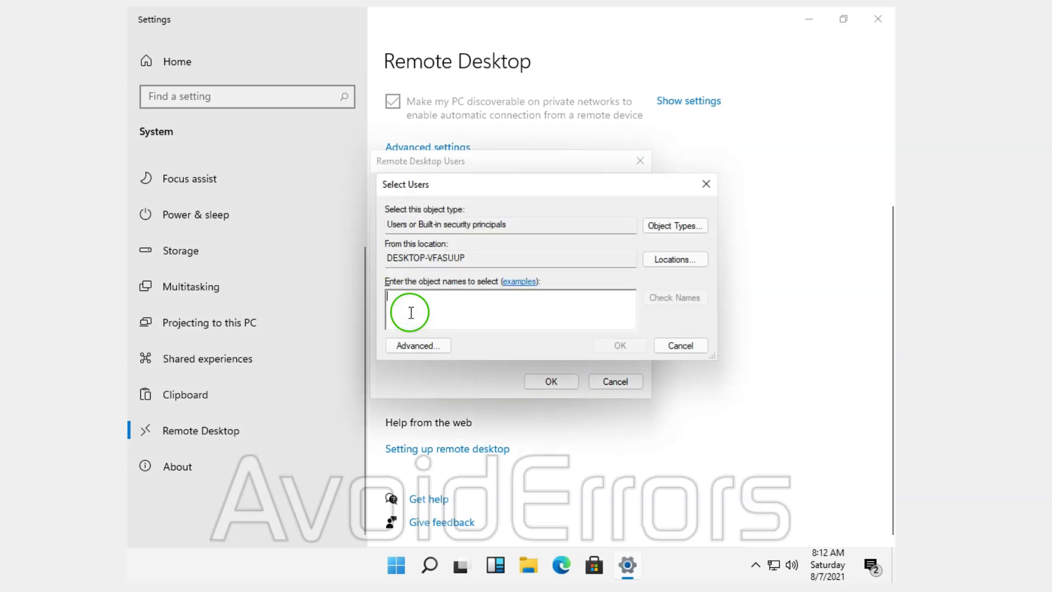
click(432, 345)
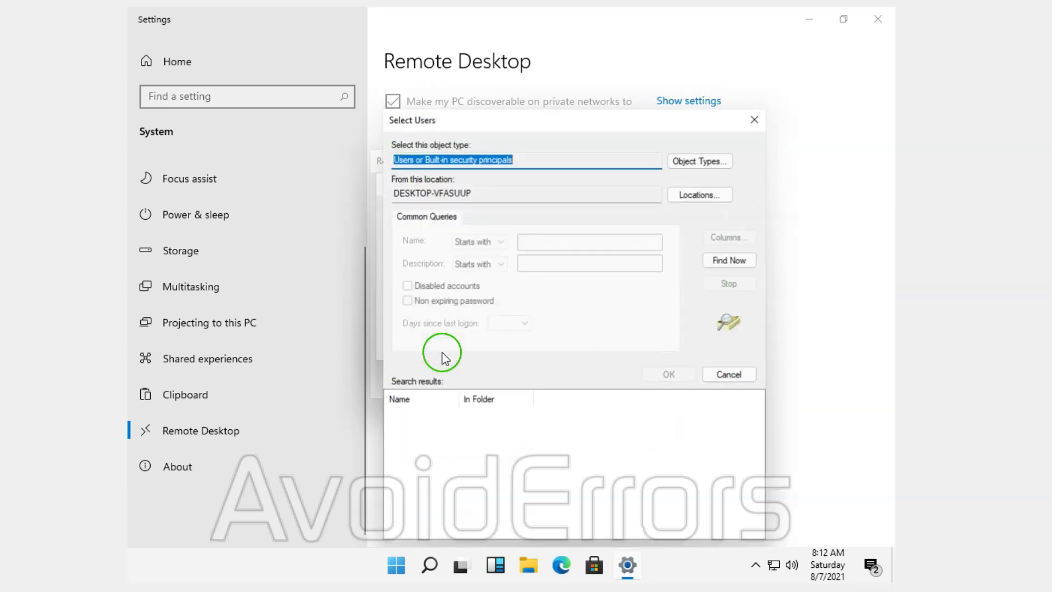
click(725, 262)
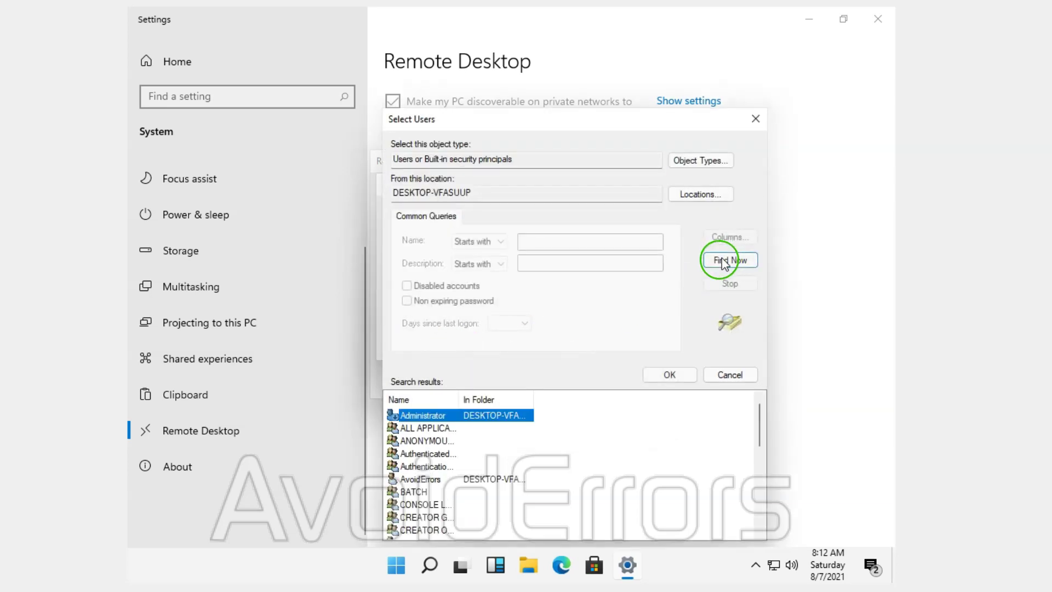
scroll(602, 450, down, 2)
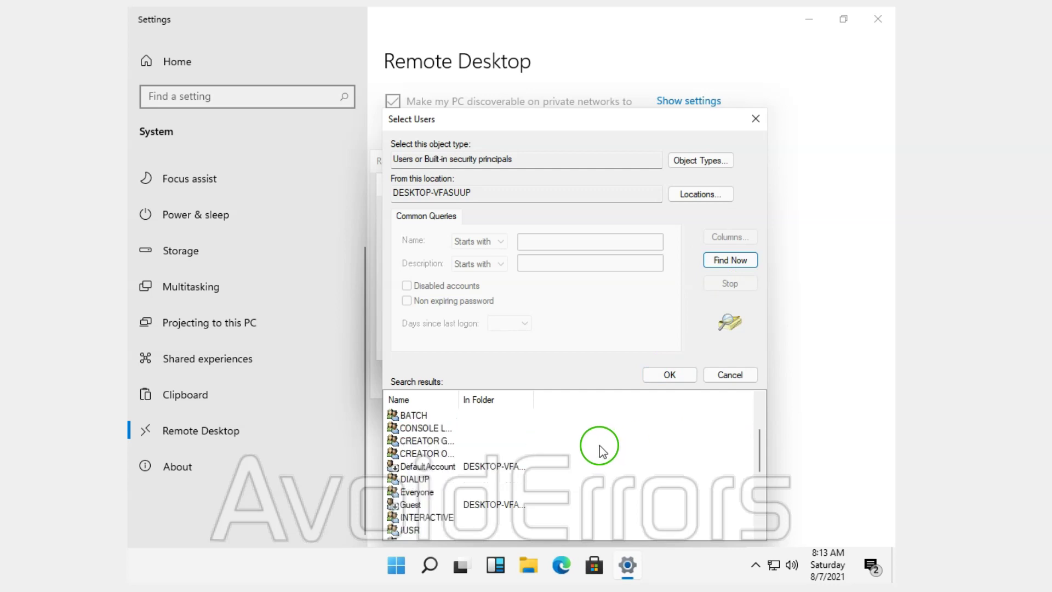
scroll(602, 450, down, 1)
scroll(602, 450, up, 3)
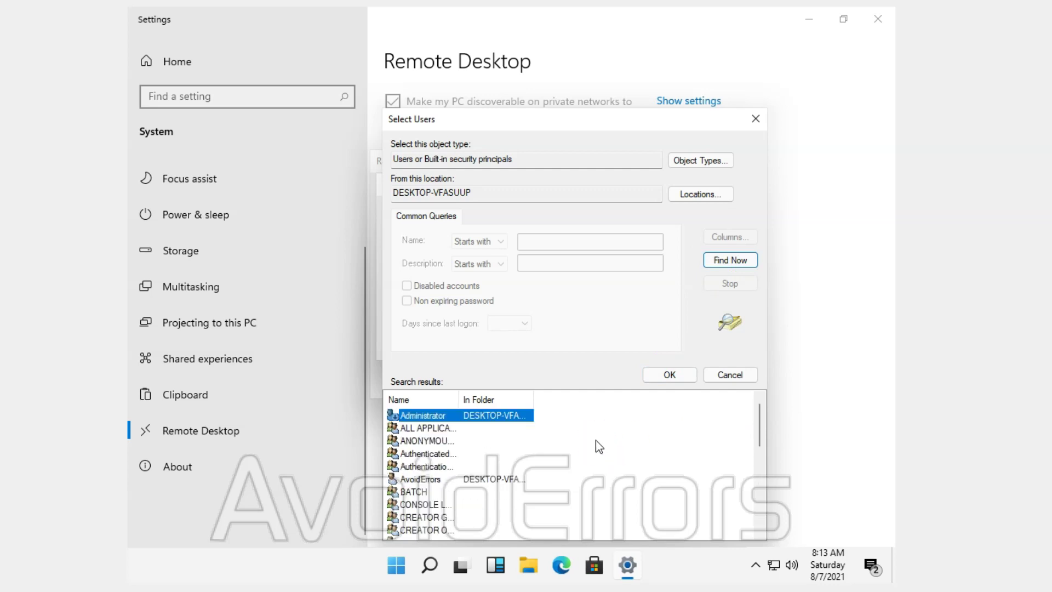
scroll(599, 447, down, 2)
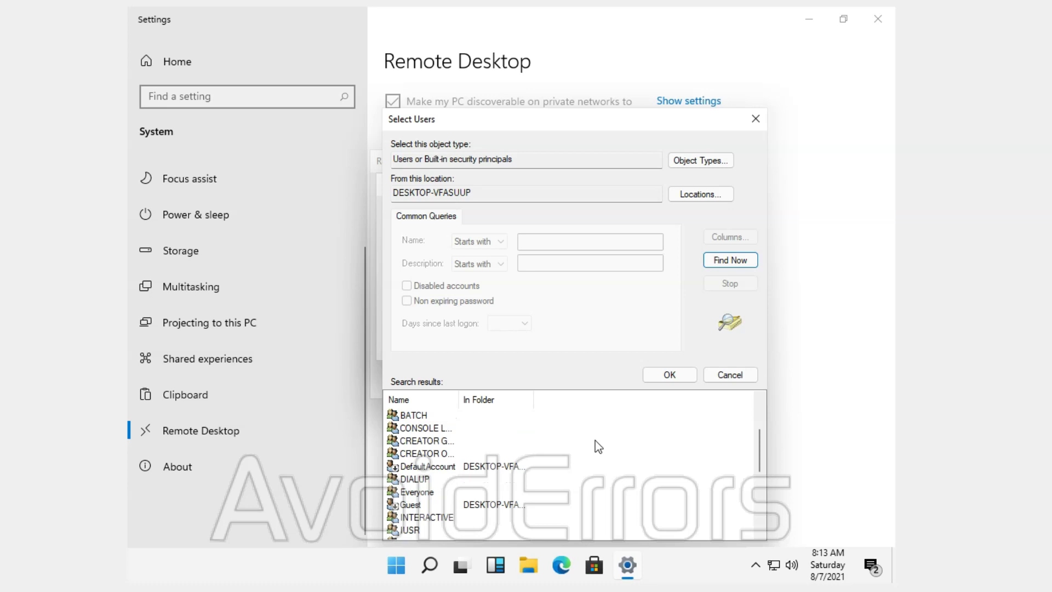
scroll(586, 469, up, 2)
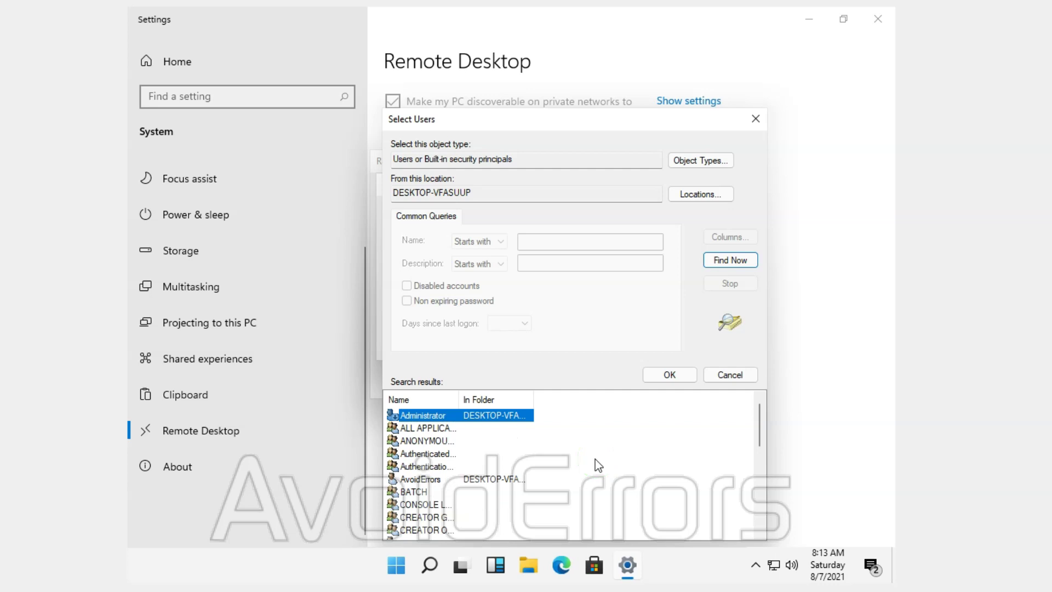
click(756, 119)
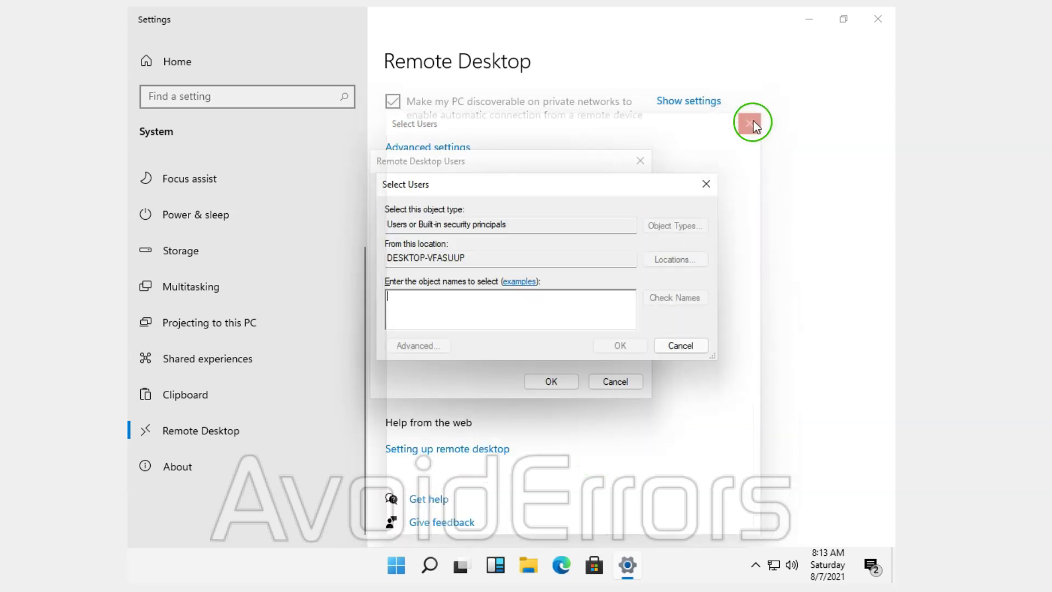
click(706, 184)
click(640, 161)
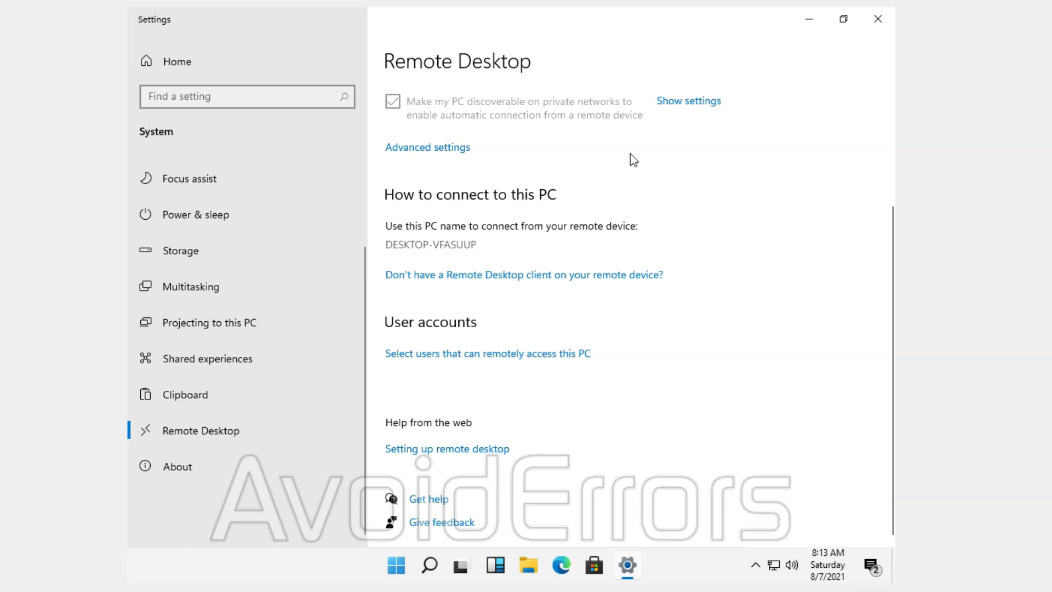
Close Settings and launch Computer Management by searching Windows for 'comp'.
click(630, 155)
click(878, 19)
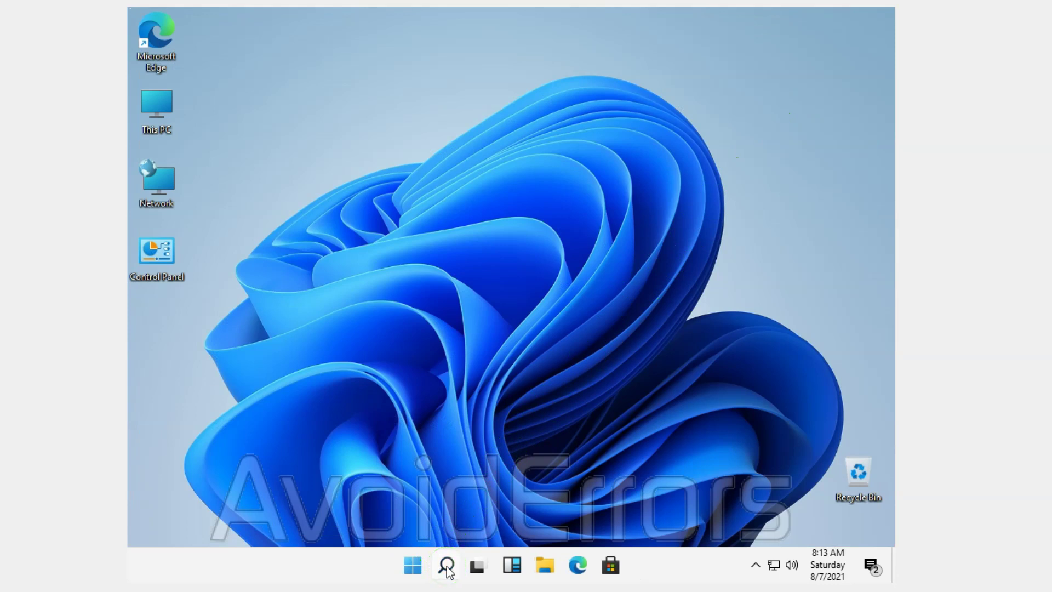
click(447, 566)
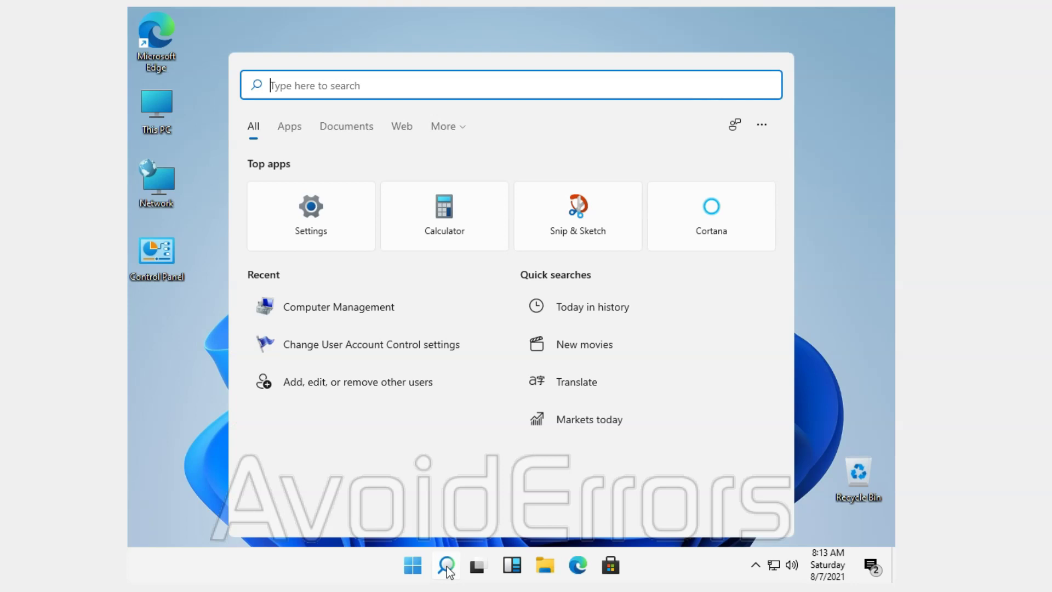
text(comp)
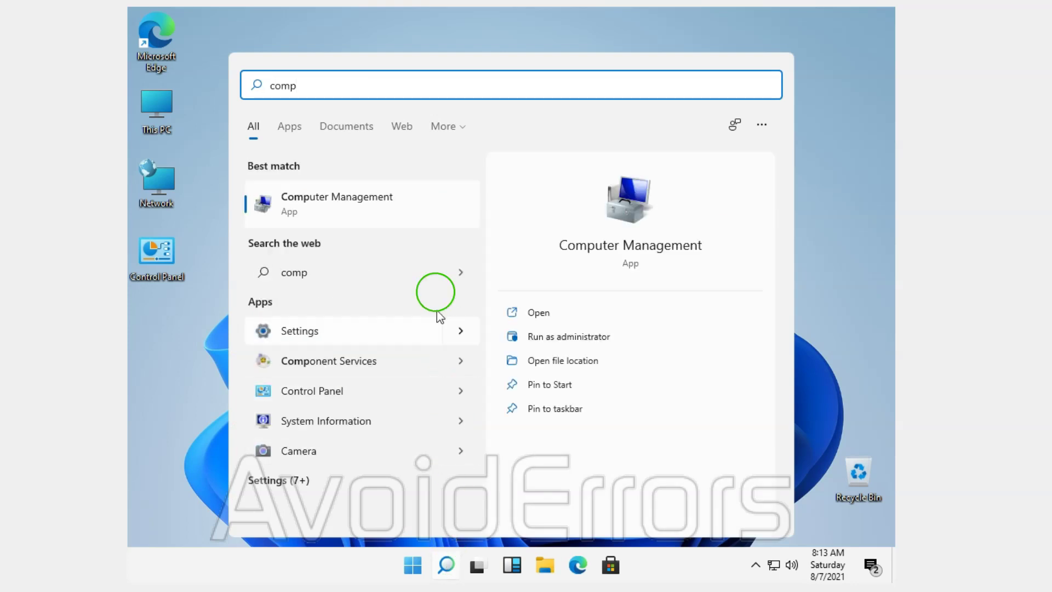
click(396, 218)
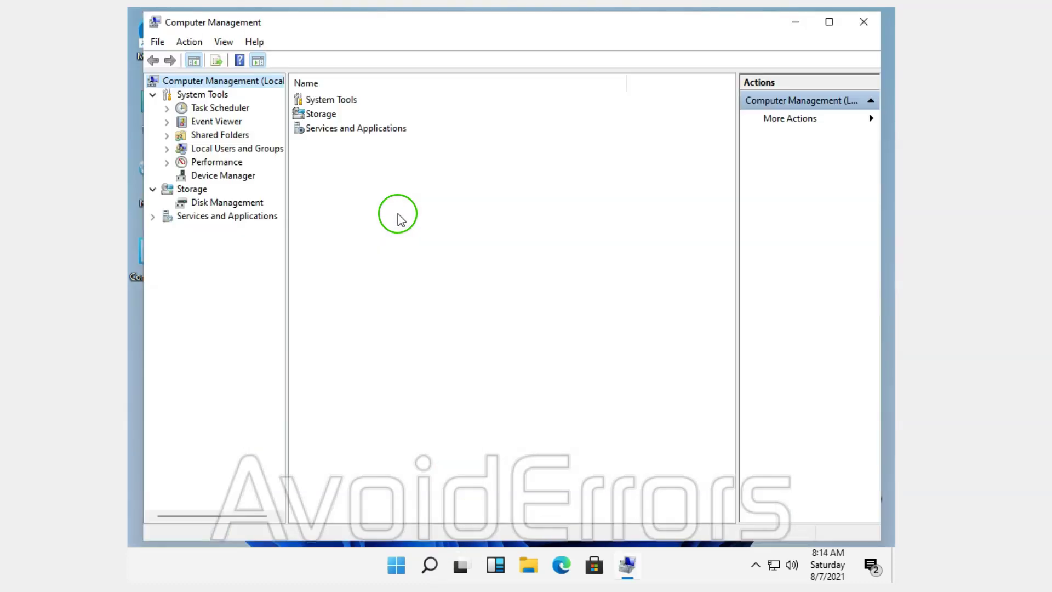
Expand Local Users and Groups, open the Users folder, and select the logged-in account.
click(276, 154)
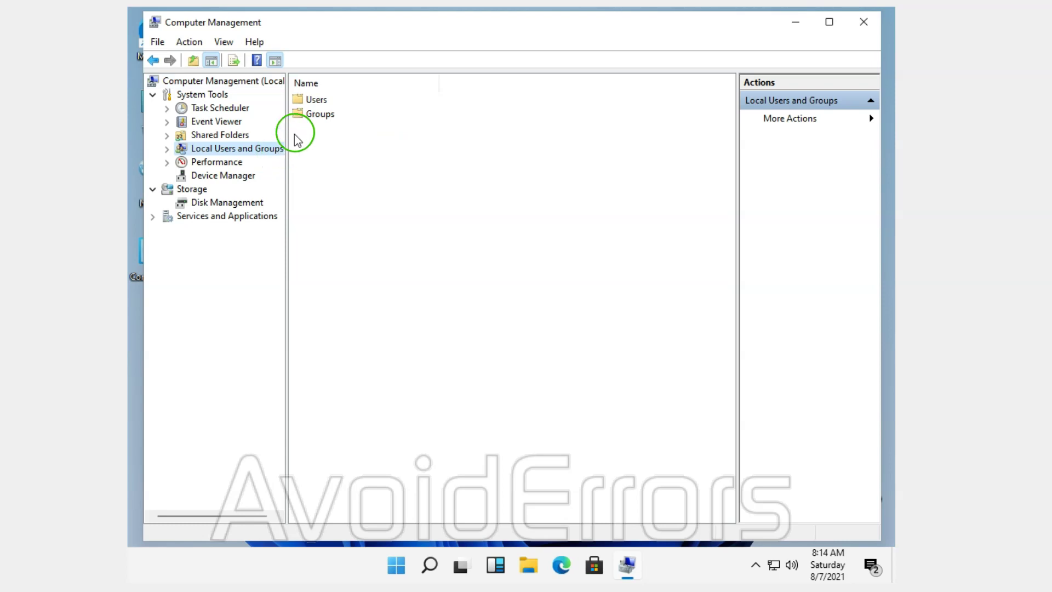
click(317, 104)
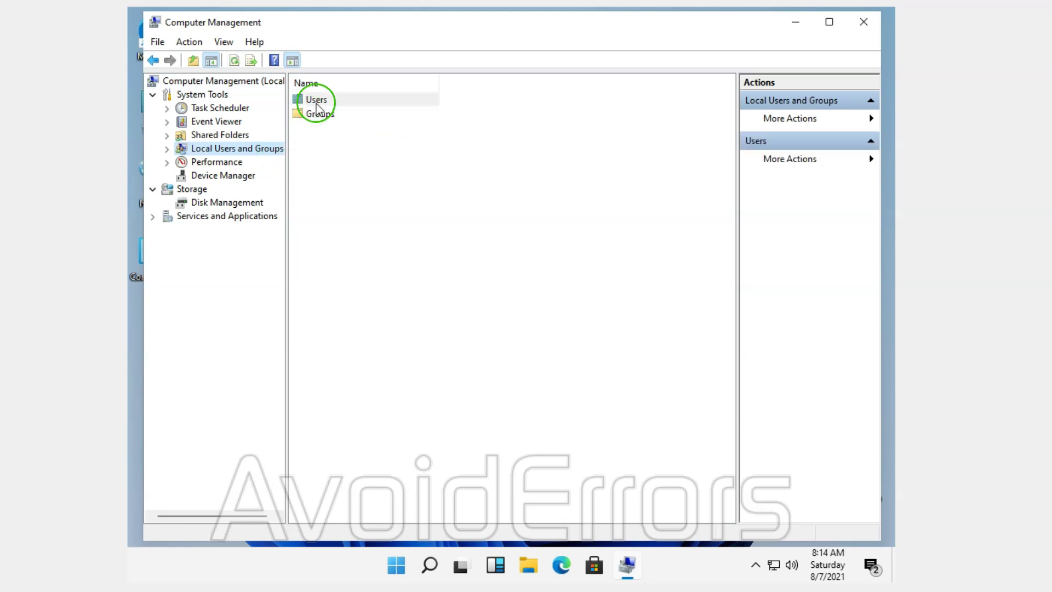
double_click(353, 106)
click(352, 113)
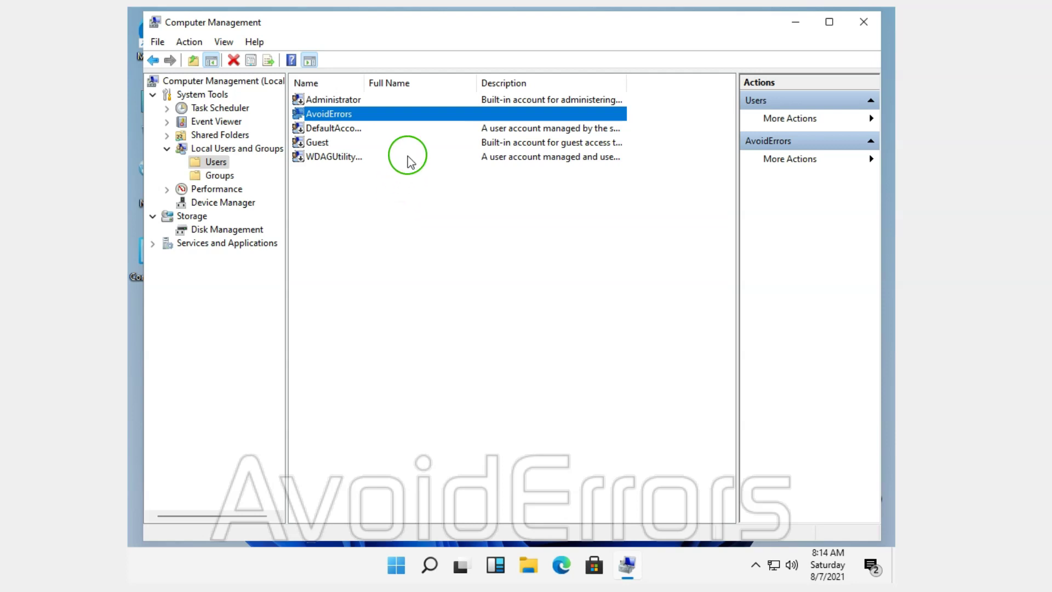
Use Set Password to give the logged-in local account a new, confirmed password.
right_click(384, 115)
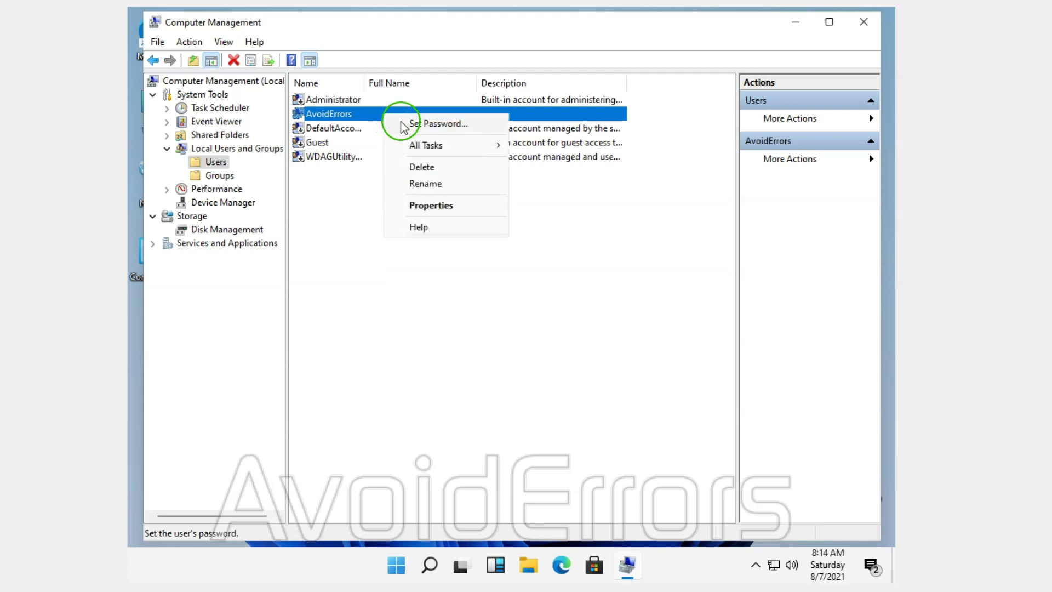
click(399, 123)
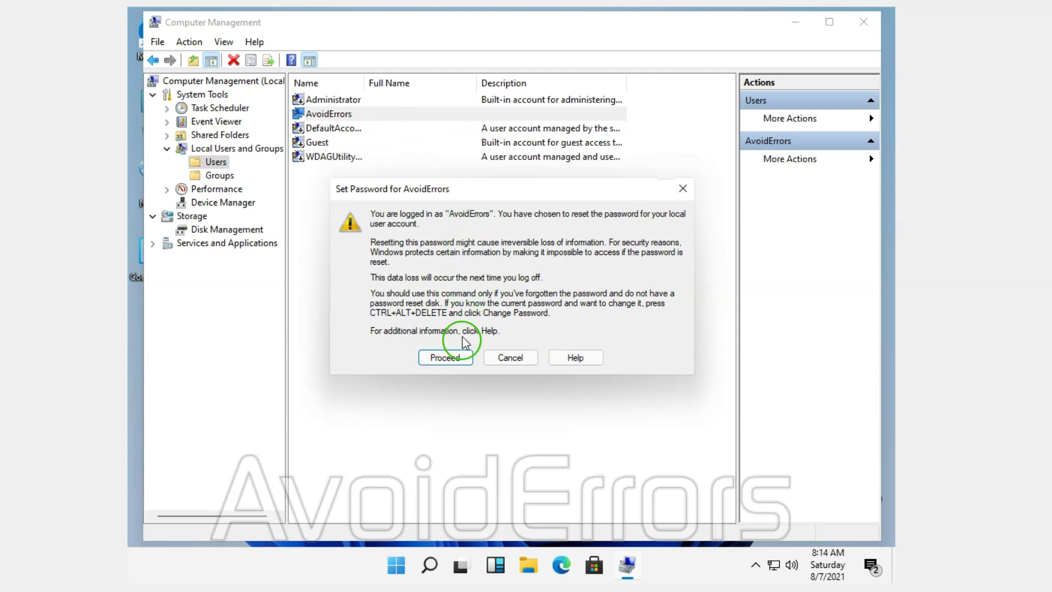
click(461, 357)
text(********)
key(Tab)
text(********)
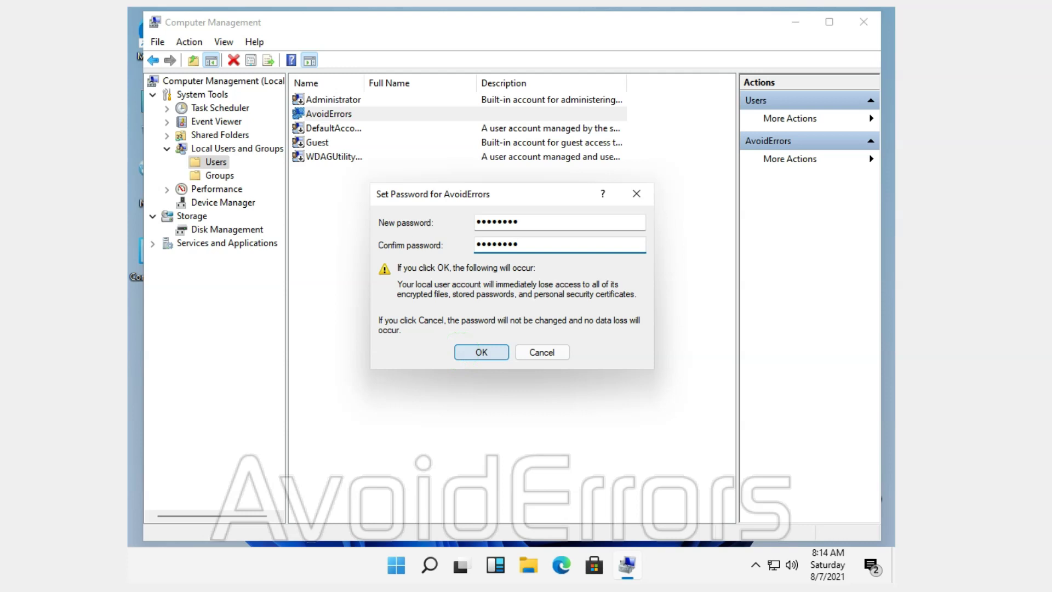
click(463, 353)
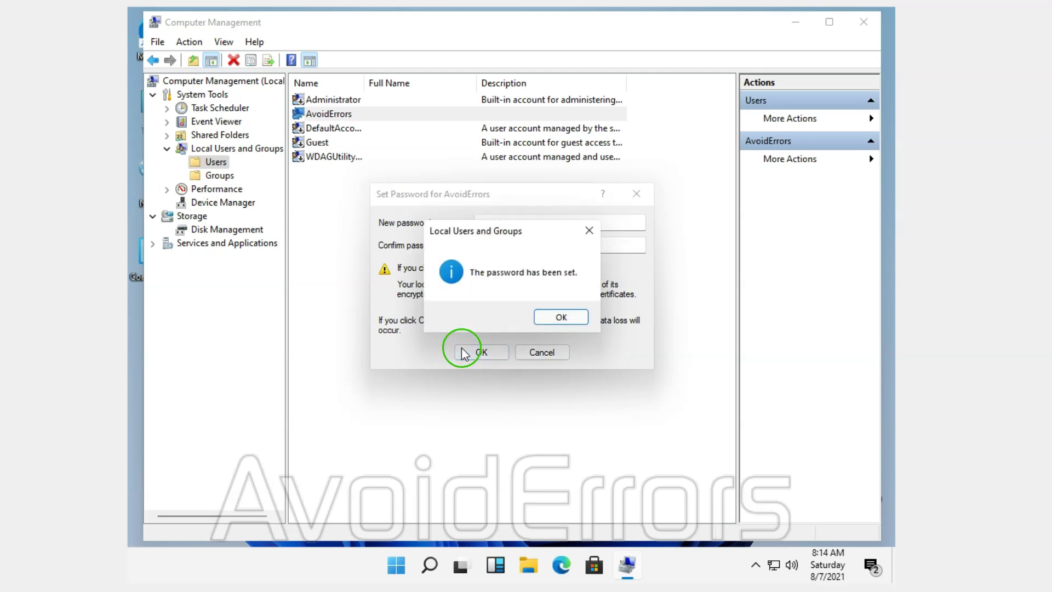
click(549, 319)
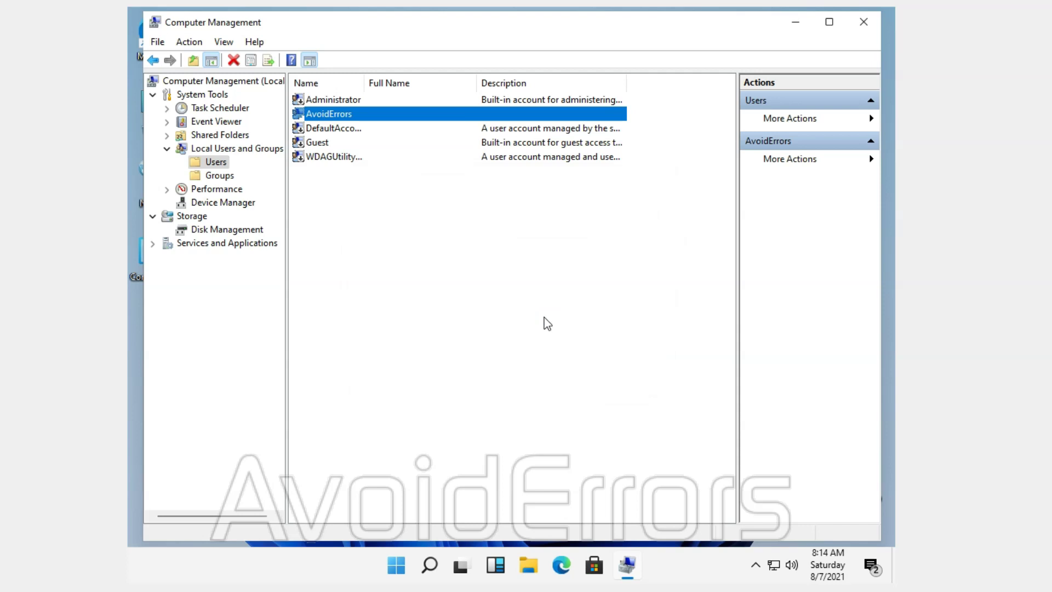
Close Computer Management and launch Command Prompt by running cmd from the Run dialog.
click(863, 21)
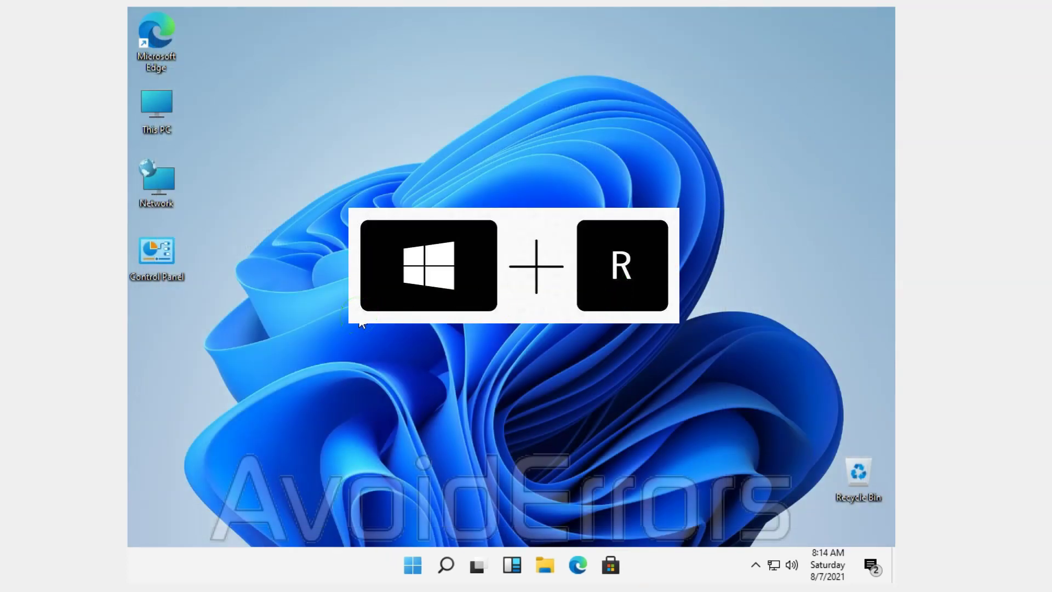
key(super+r)
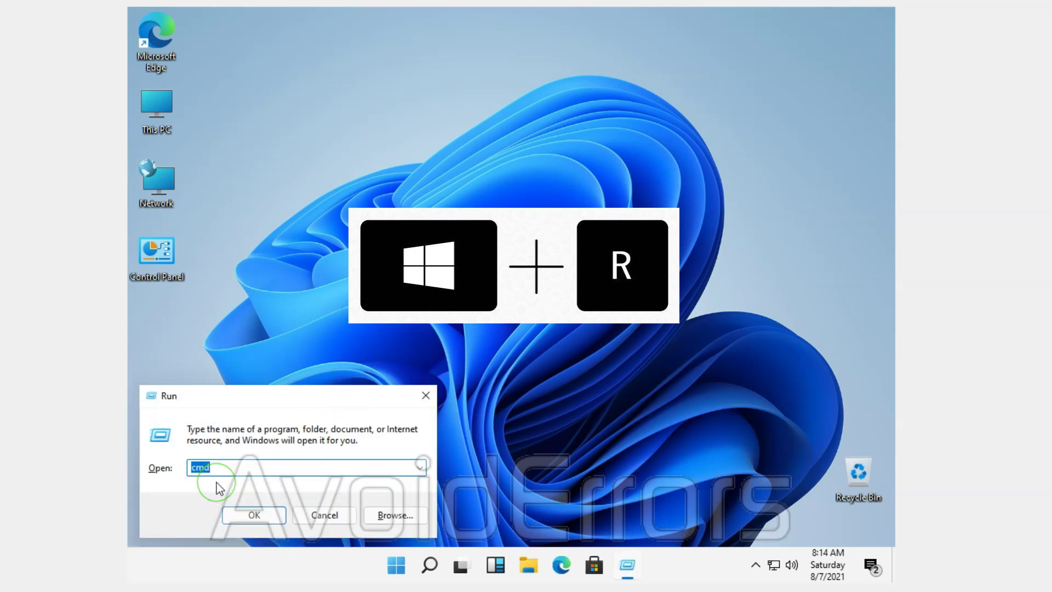
click(230, 517)
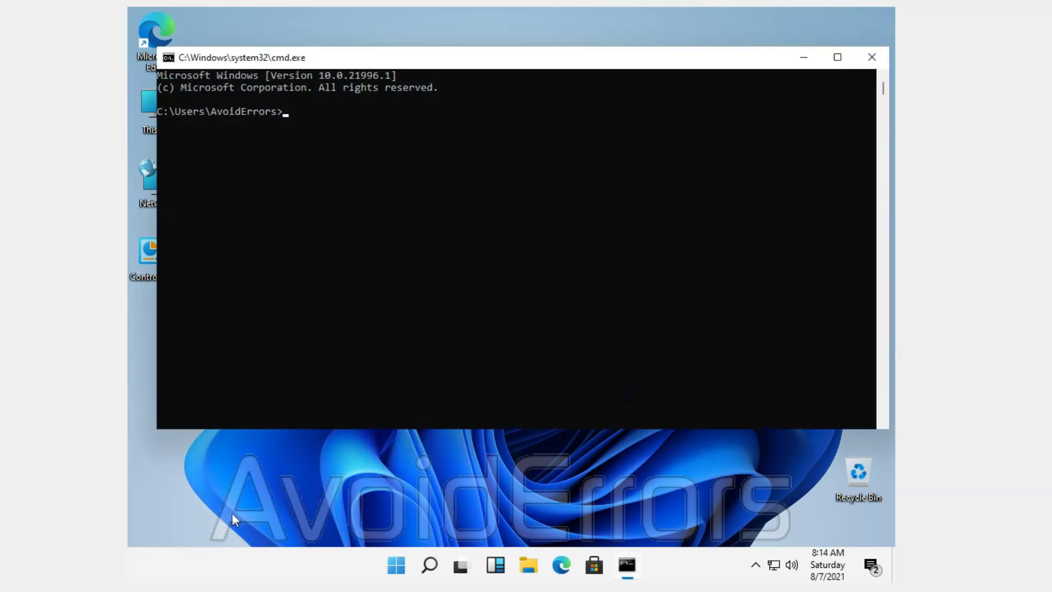
Run ipconfig to reveal the Ethernet IPv4 address 10.0.0.65 and gateway 10.0.0.1.
text(ipconfig)
key(Return)
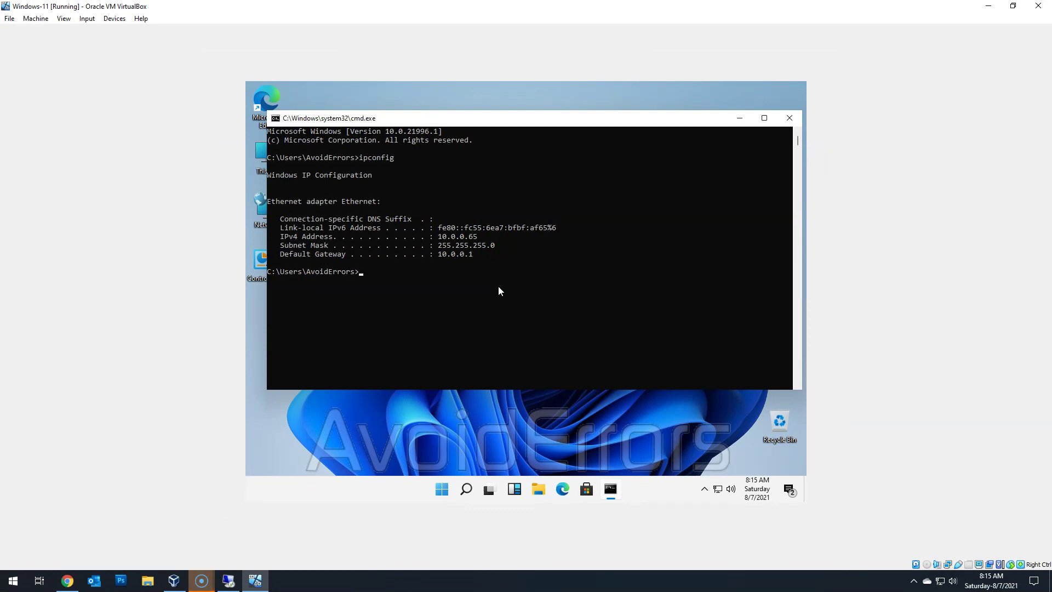
Shrink and move the VirtualBox window aside, then reposition the Remote Desktop Connection dialog.
double_click(536, 15)
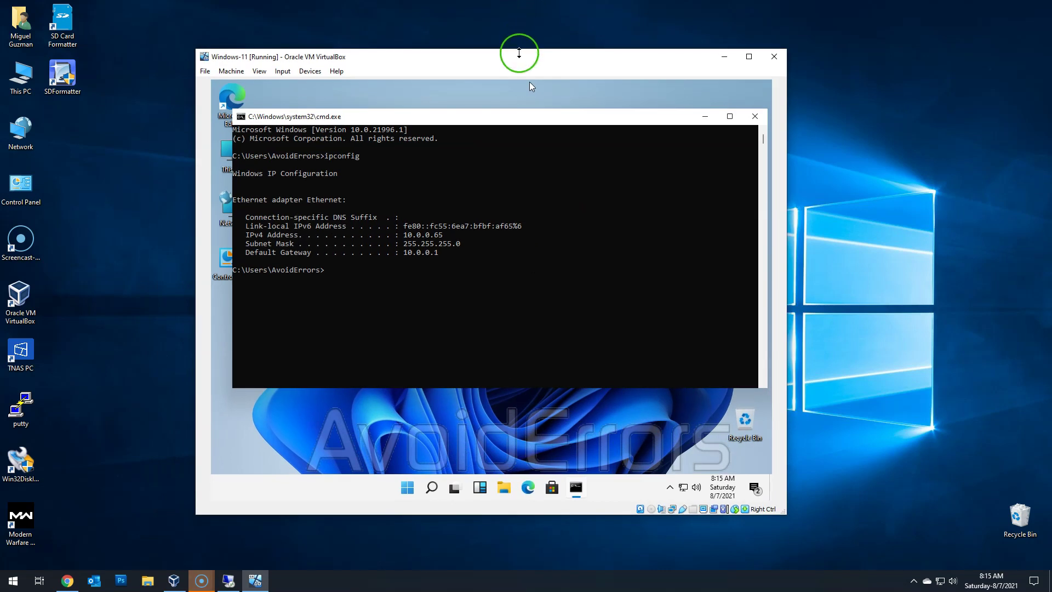
drag(518, 57, 500, 237)
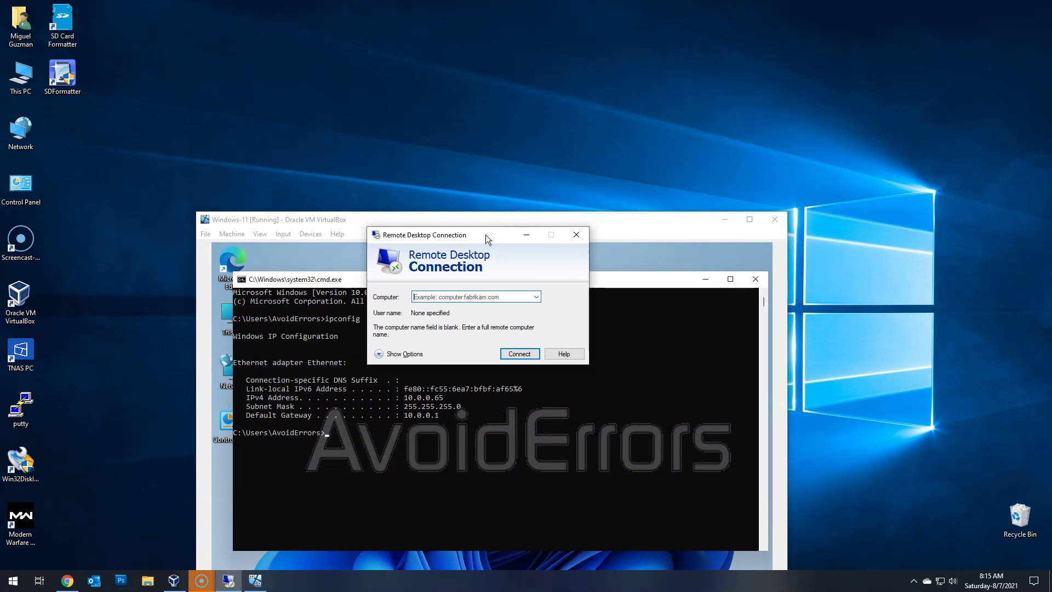
drag(606, 222, 634, 207)
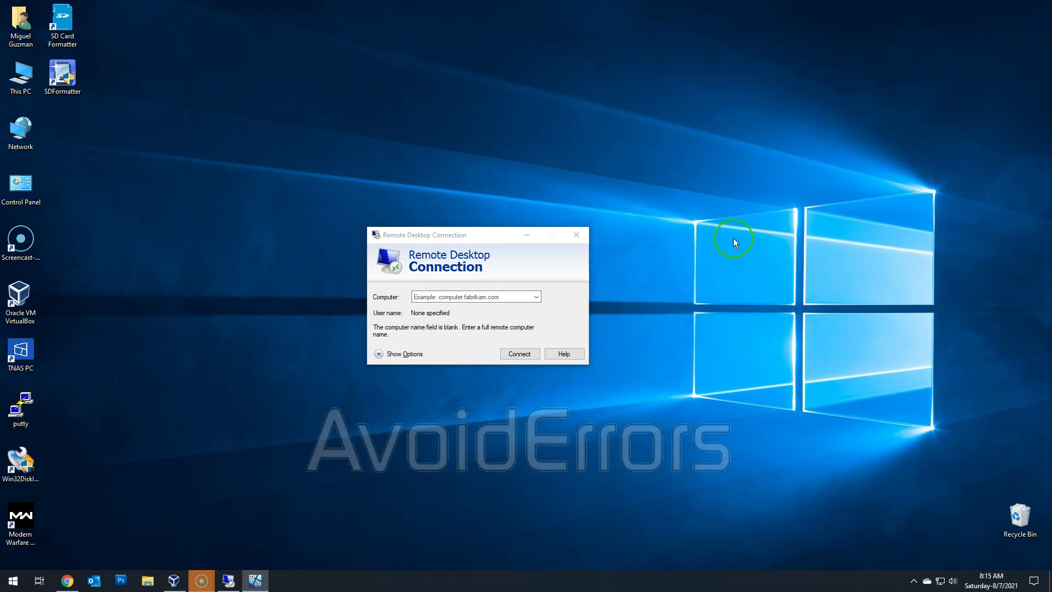
drag(485, 238, 507, 178)
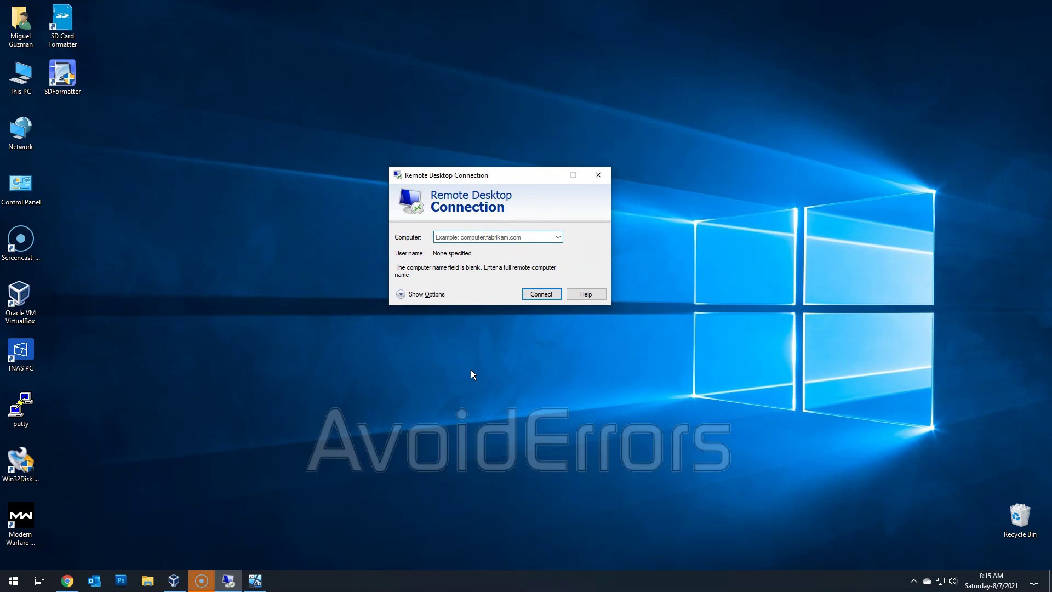
Enter 10.0.0.65 as the computer and connect to it.
text(10.0.)
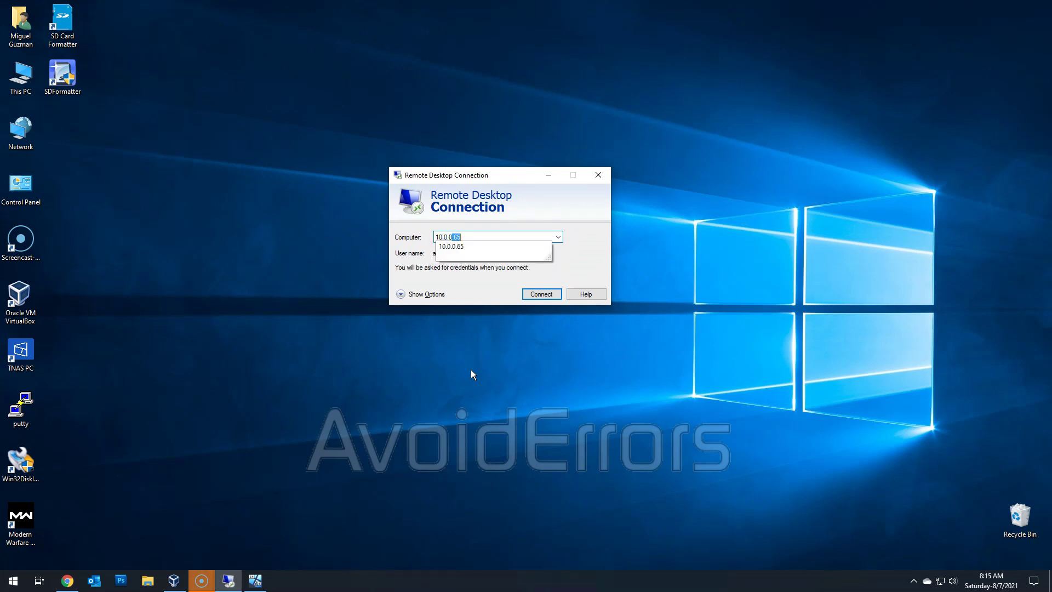
text(0.65)
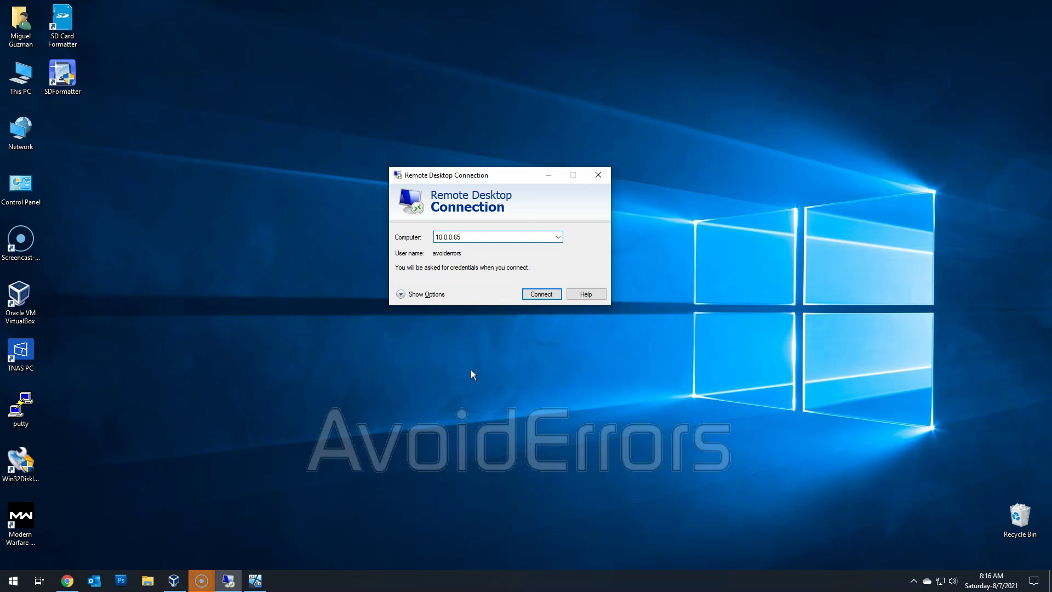
click(477, 368)
click(530, 295)
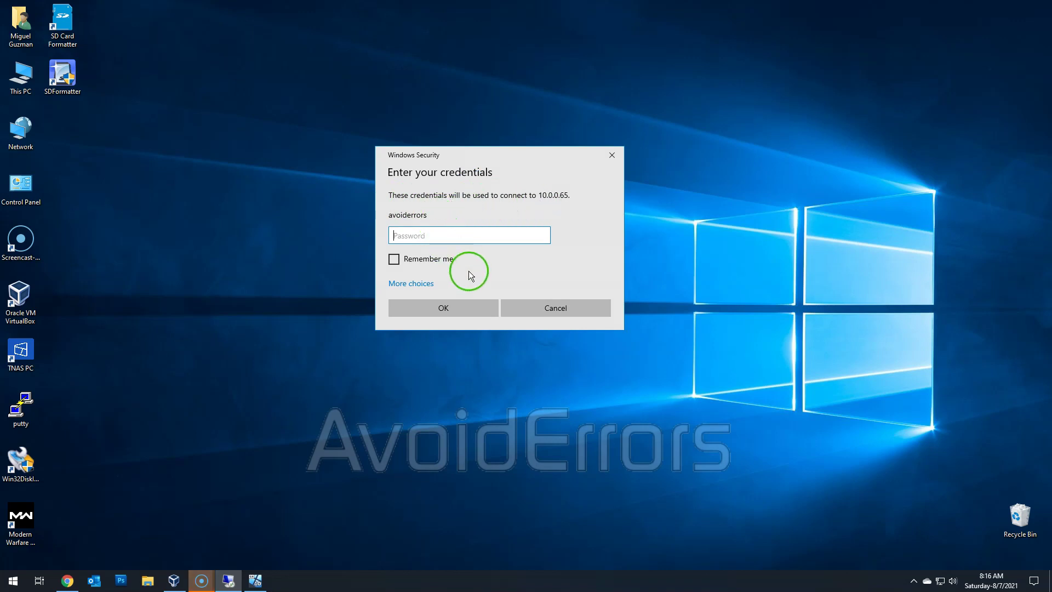
Enter the account password and submit it to open the session to 10.0.0.65.
text(********)
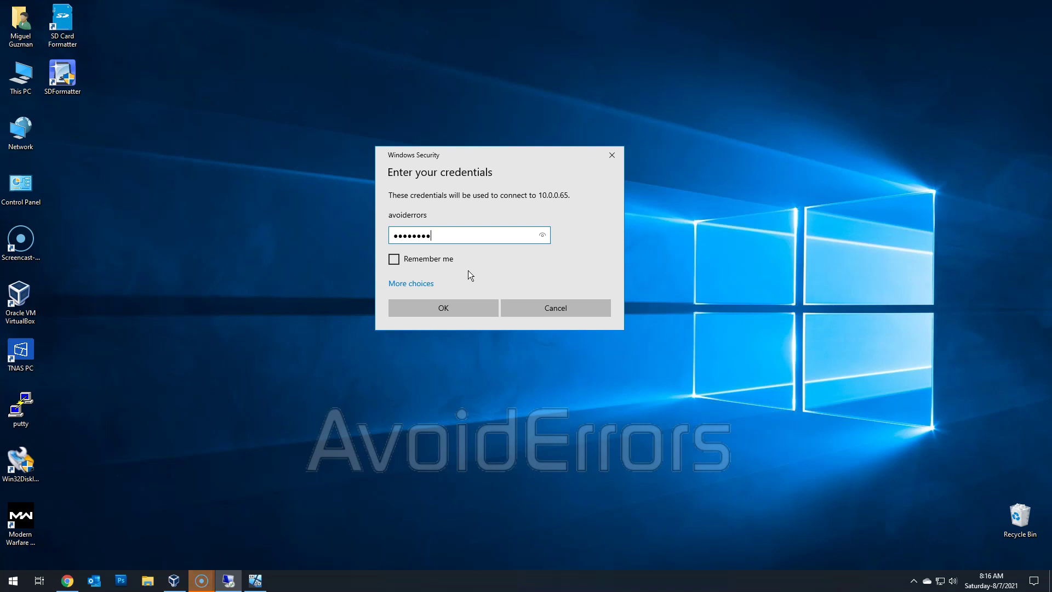
click(473, 302)
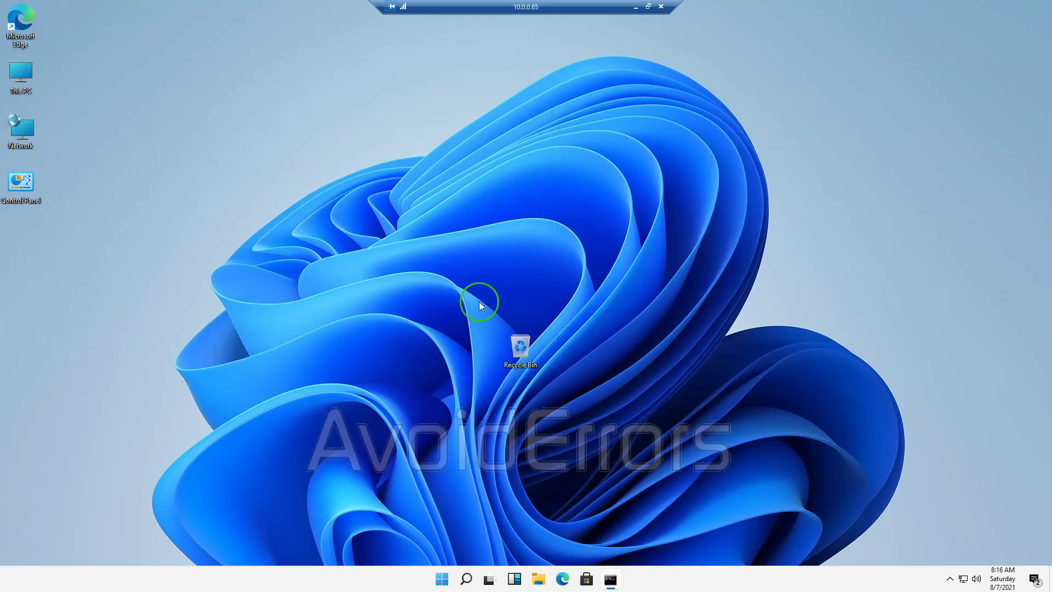
Drag the Recycle Bin icon on the remote desktop into its bottom-right corner.
drag(521, 350, 1022, 544)
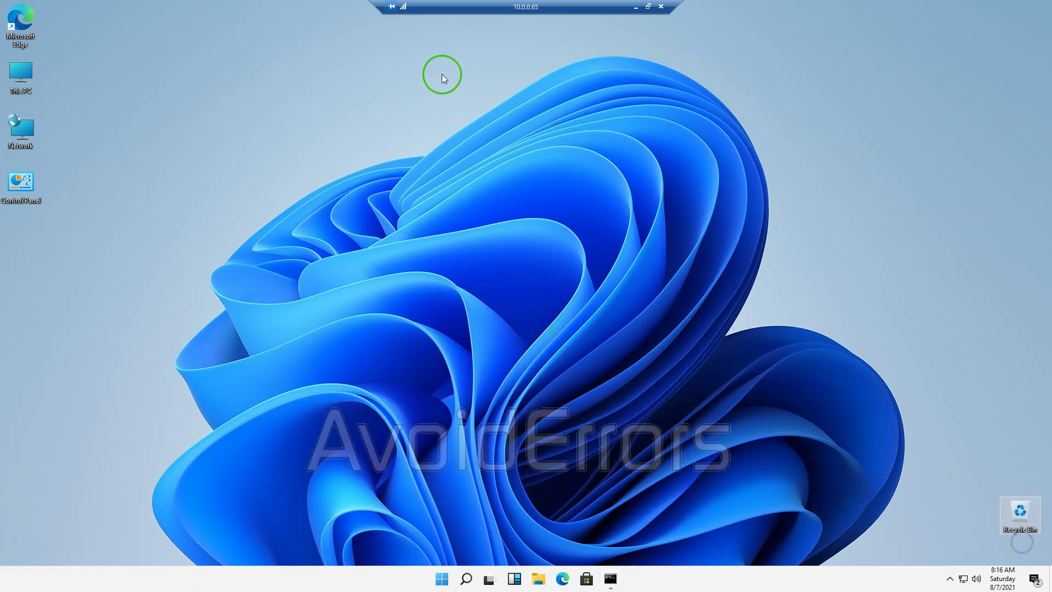